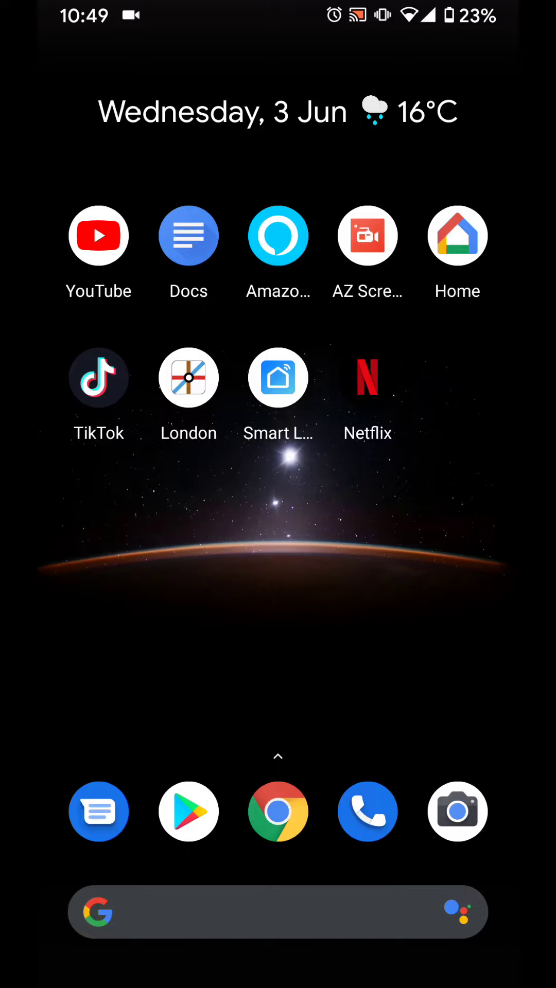
# Open Alexa's Music settings and its Link New Service page listing Apple Music and Deezer
pyautogui.click(295, 241)
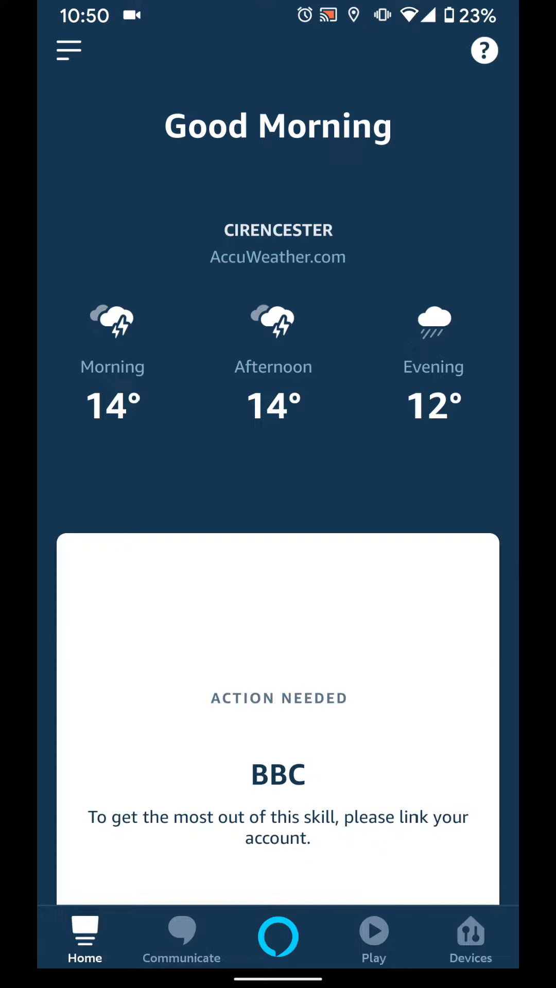
pyautogui.click(69, 52)
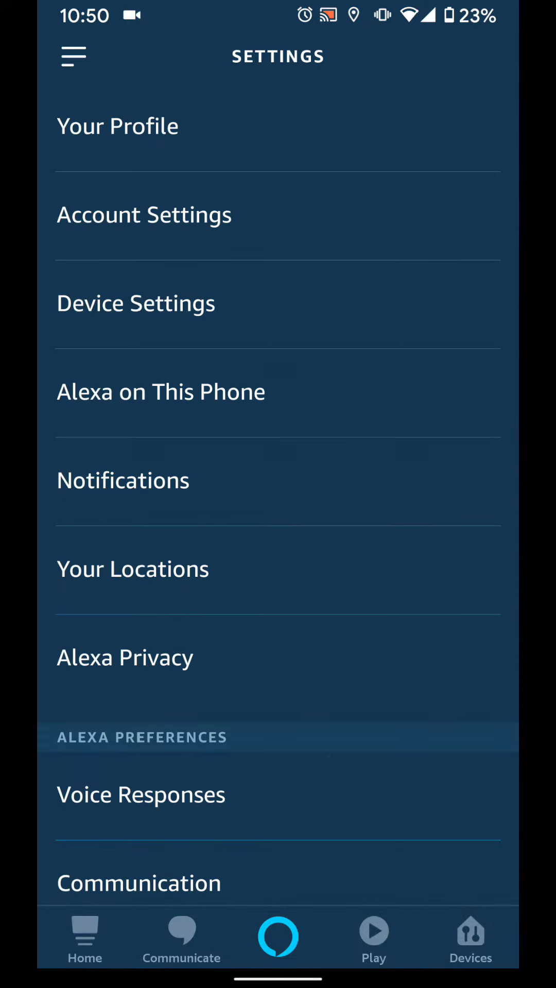
pyautogui.moveTo(343, 764); pyautogui.dragTo(363, 286)
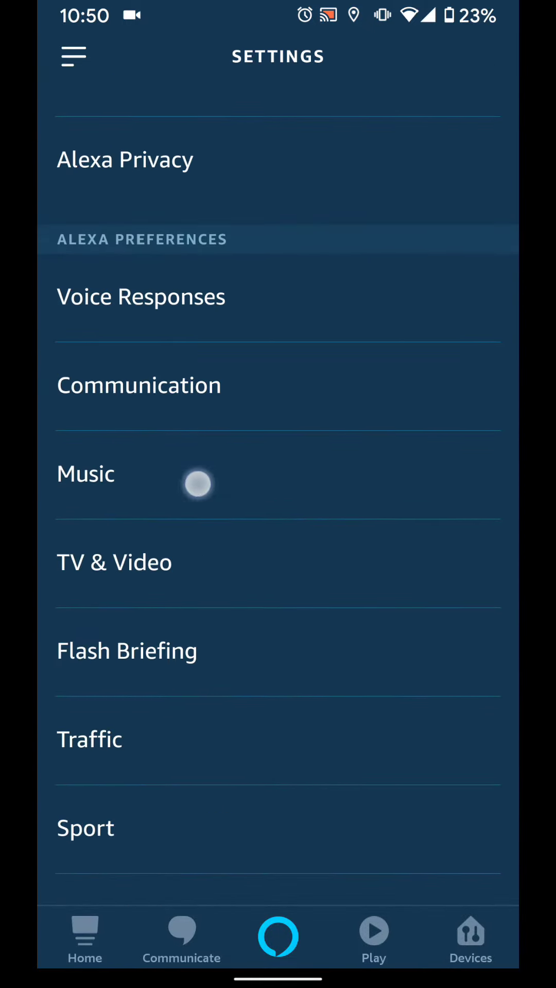
pyautogui.click(198, 483)
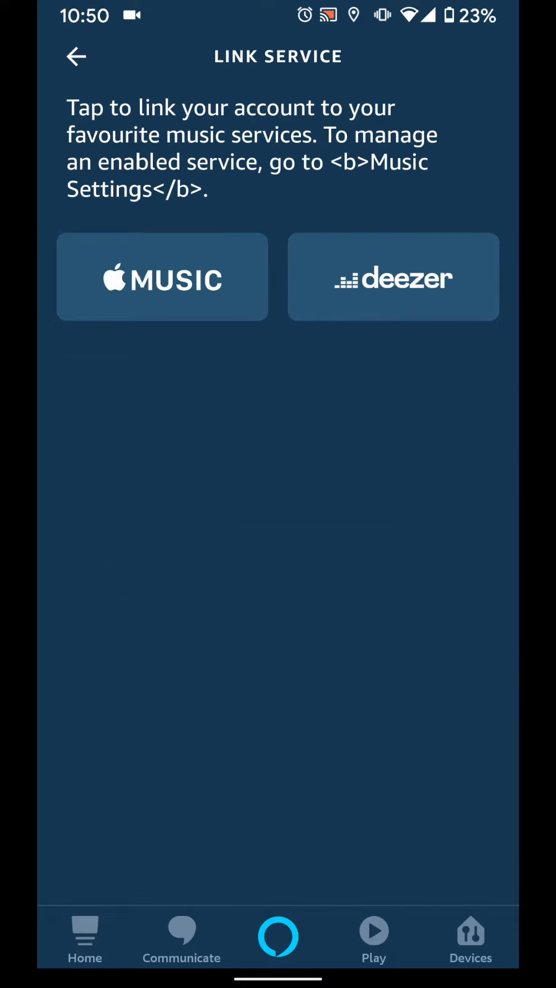
# Enable the Deezer skill to begin linking the Deezer account
pyautogui.click(432, 282)
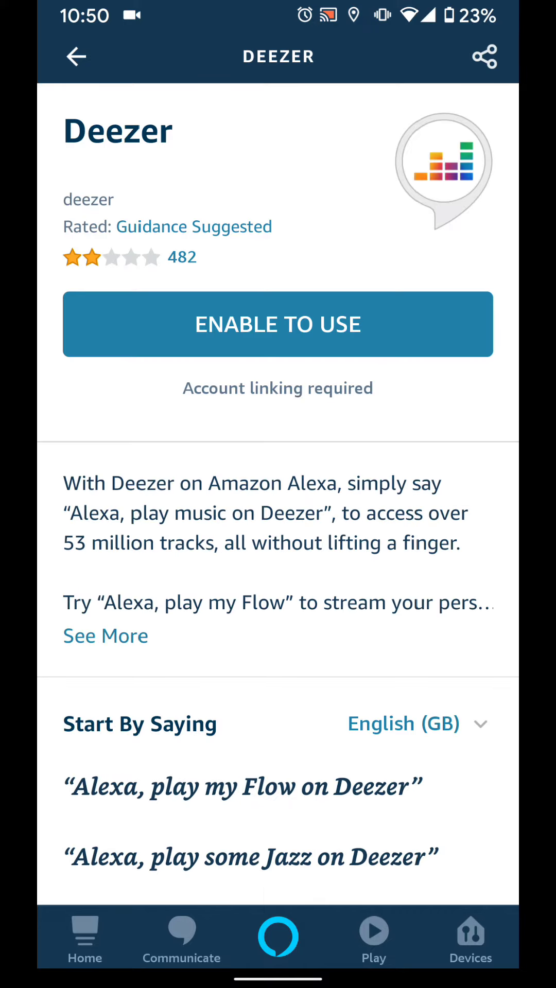
pyautogui.click(352, 324)
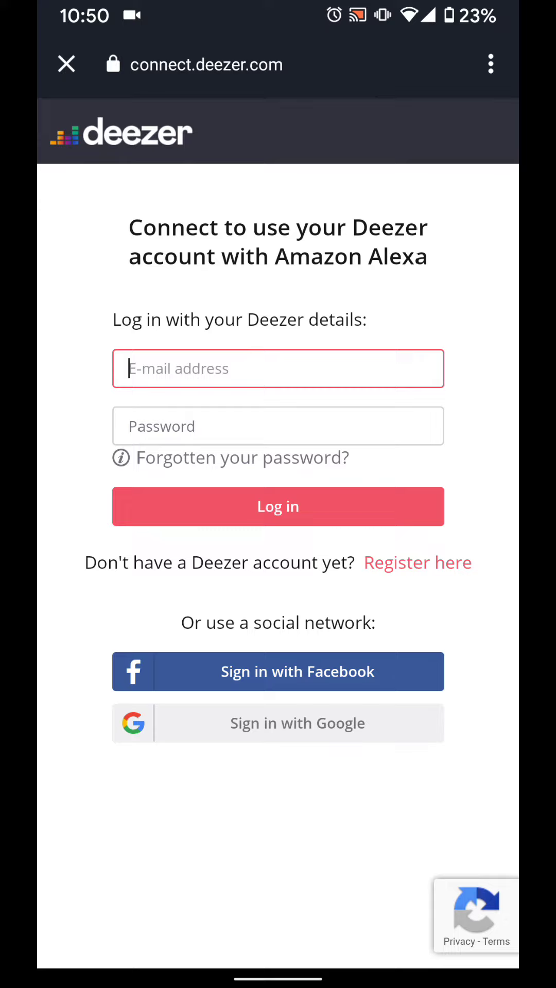
# Log in to Deezer, skip saving the password, and grant Alexa the requested permissions
pyautogui.click(451, 54)
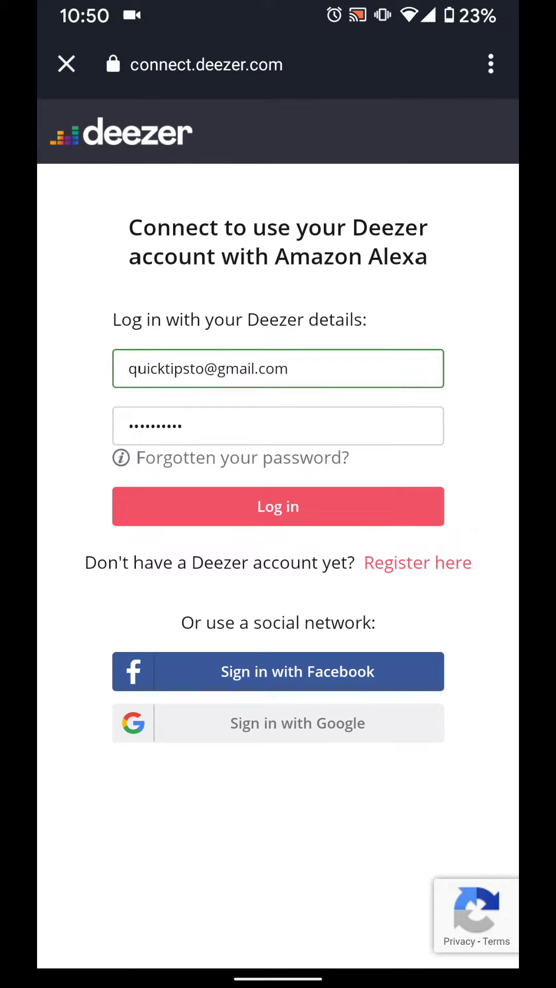
pyautogui.click(332, 507)
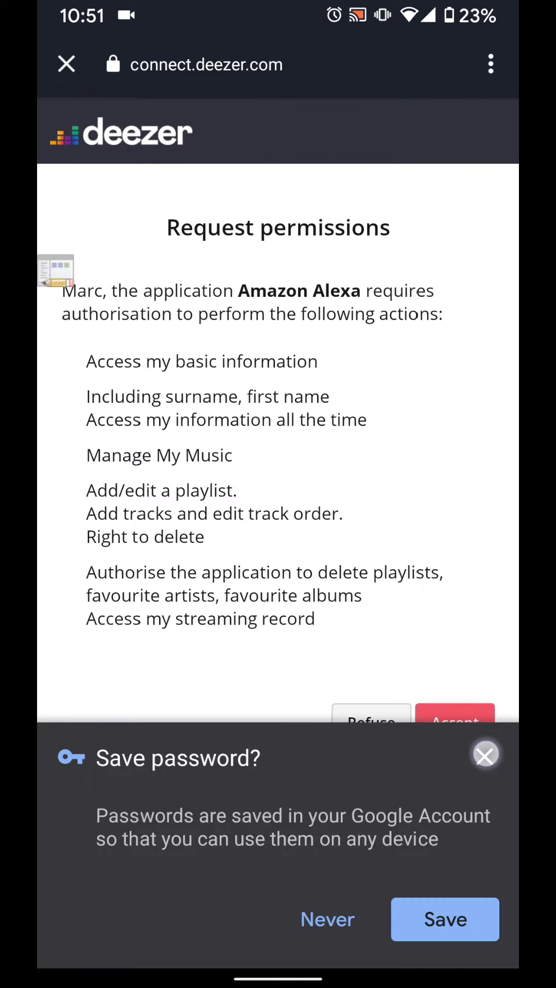
pyautogui.click(486, 755)
pyautogui.click(463, 726)
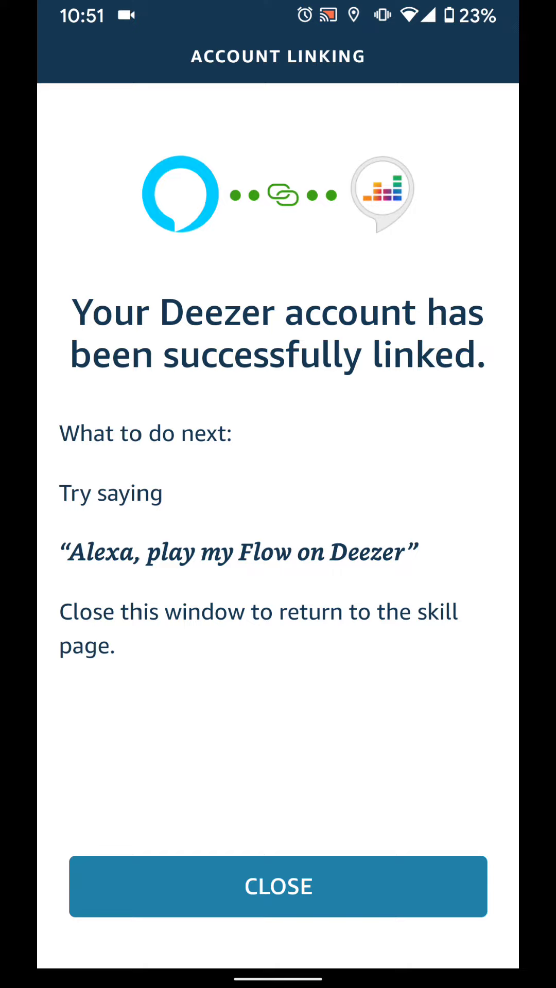
# Close the linked-account confirmation and return to Music settings, where Deezer is now listed
pyautogui.click(311, 893)
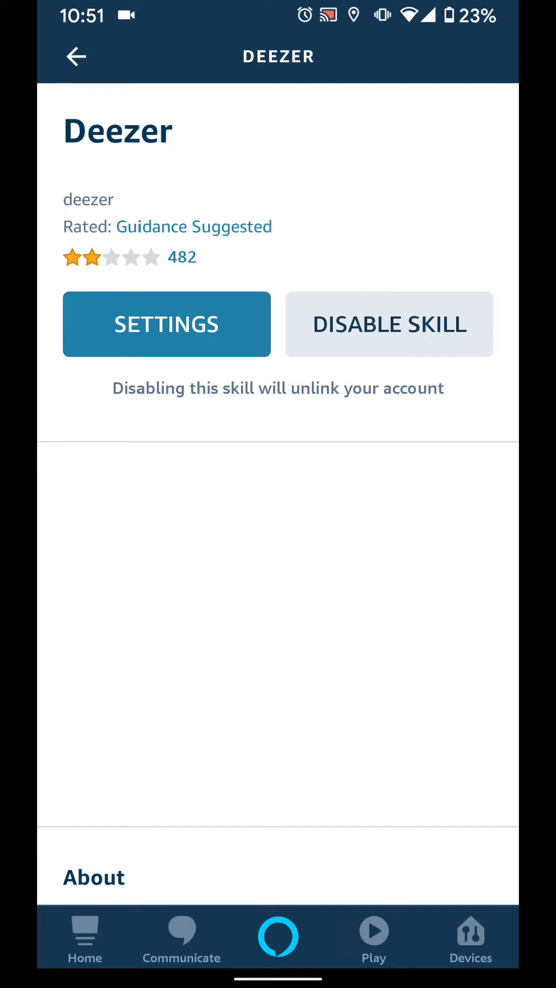
pyautogui.click(77, 56)
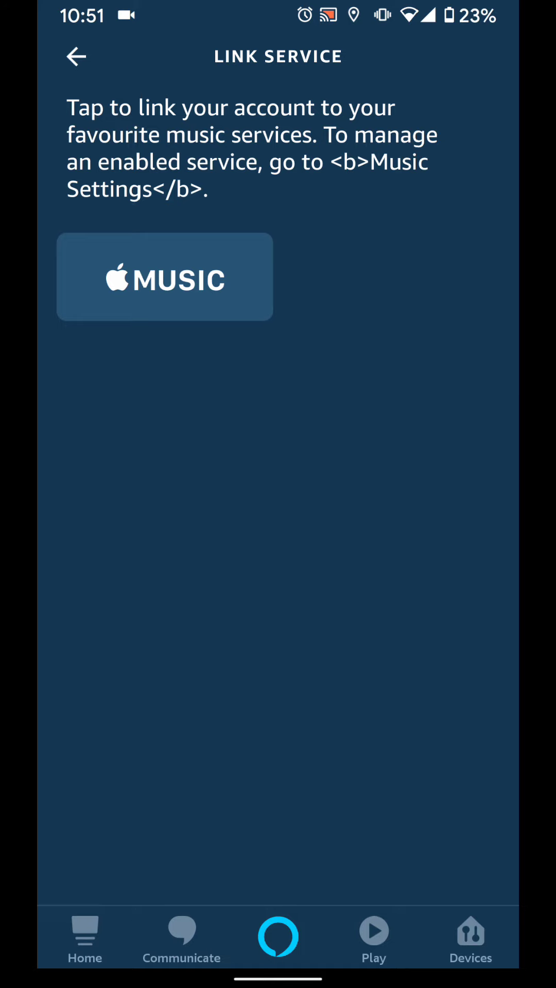
pyautogui.click(78, 56)
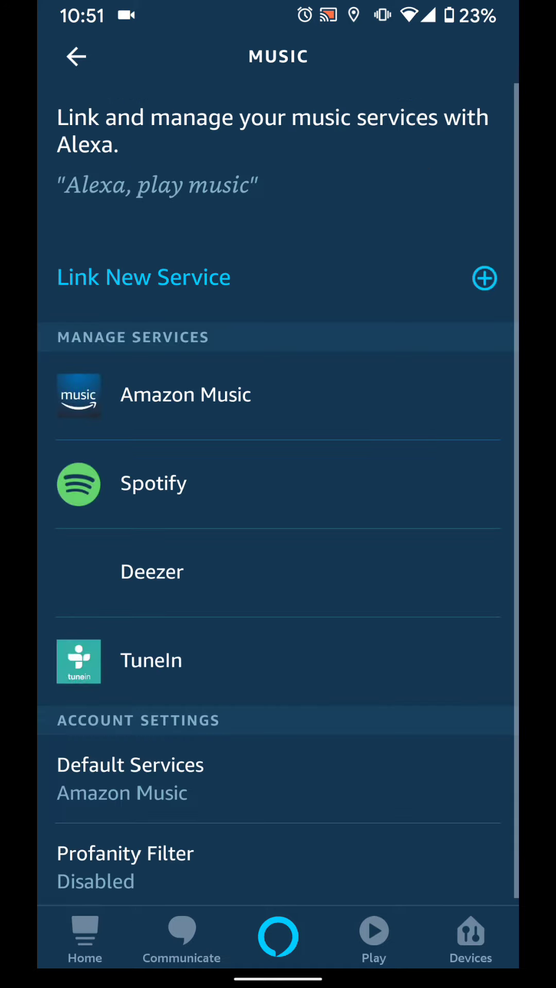
# Choose Deezer as the Default Music Library under Default Services
pyautogui.click(254, 791)
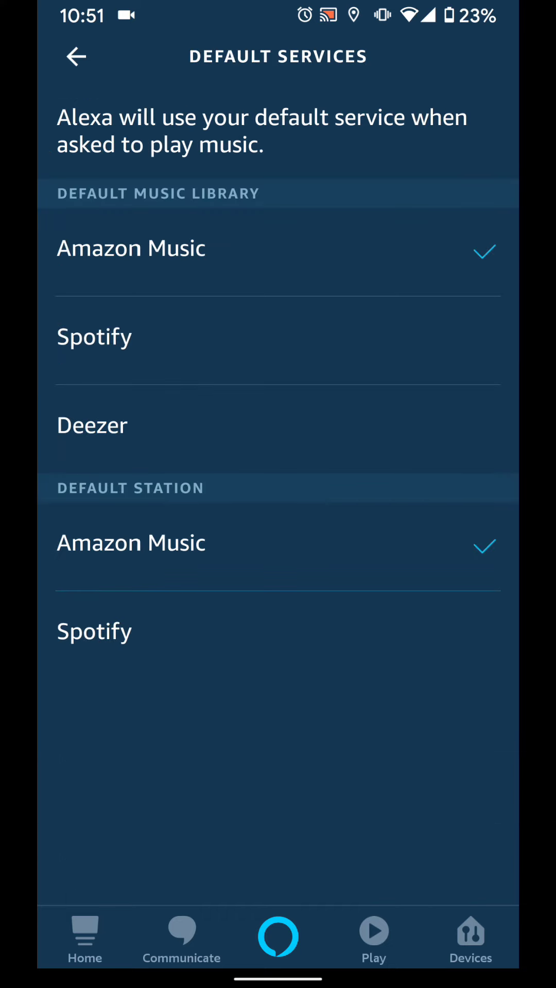
pyautogui.click(413, 439)
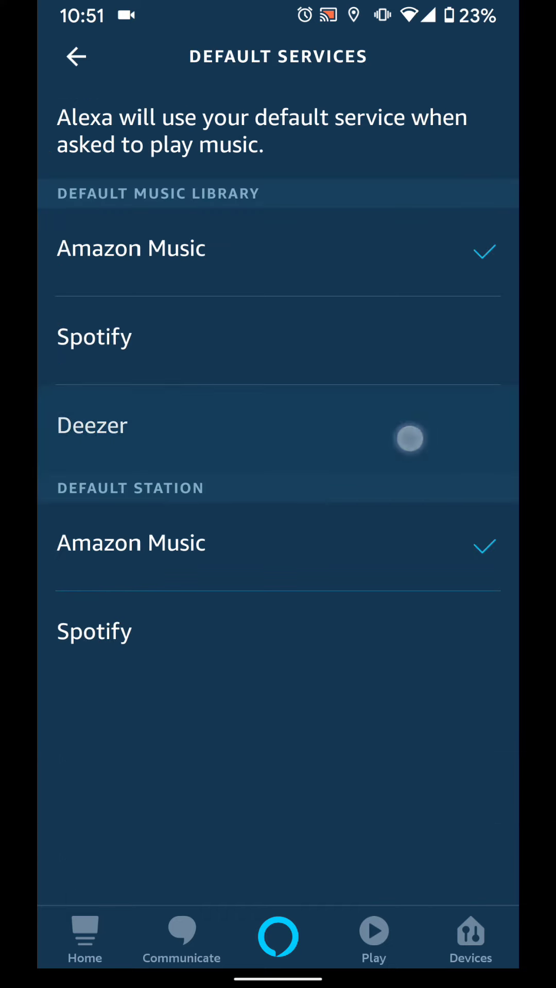